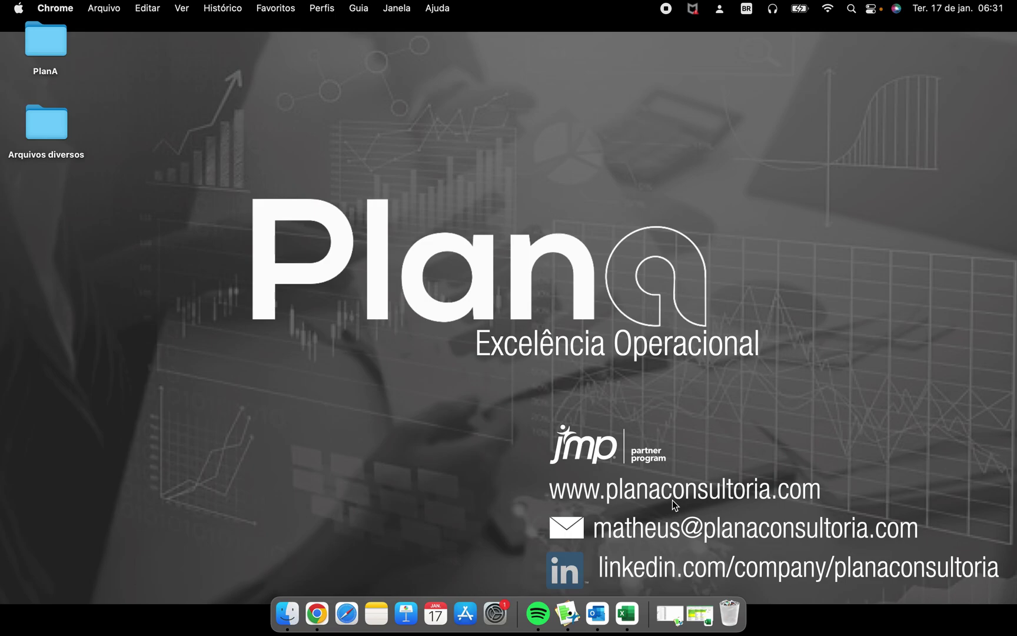
Step: Restore the minimized COV data table window from the Dock
{"action": "left_click", "coordinate": [668, 611]}
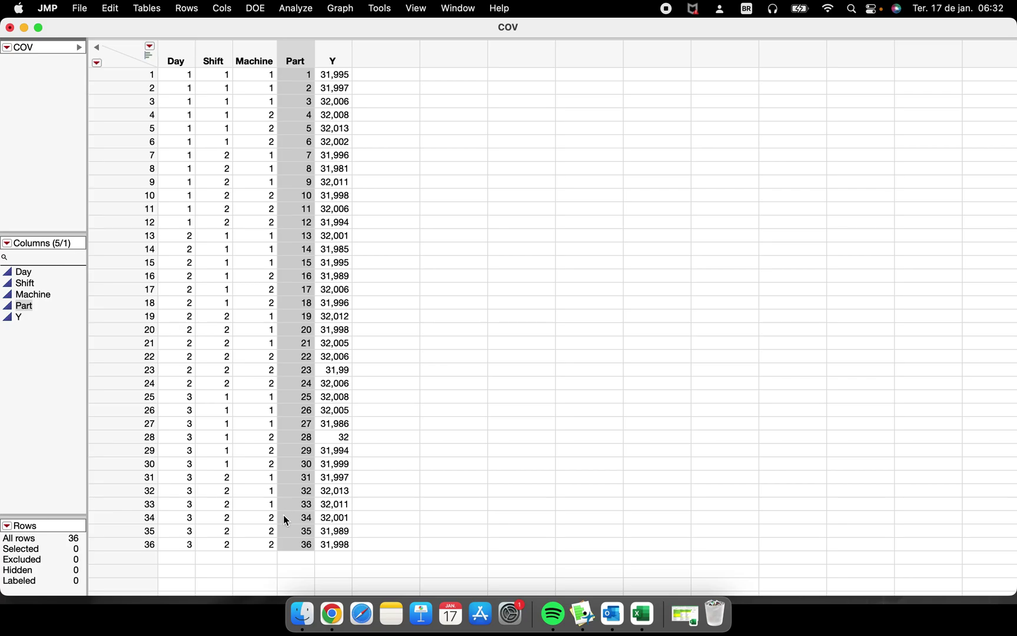
Step: Select the Y column of the COV table as the measurement to chart
{"action": "left_click", "coordinate": [337, 59]}
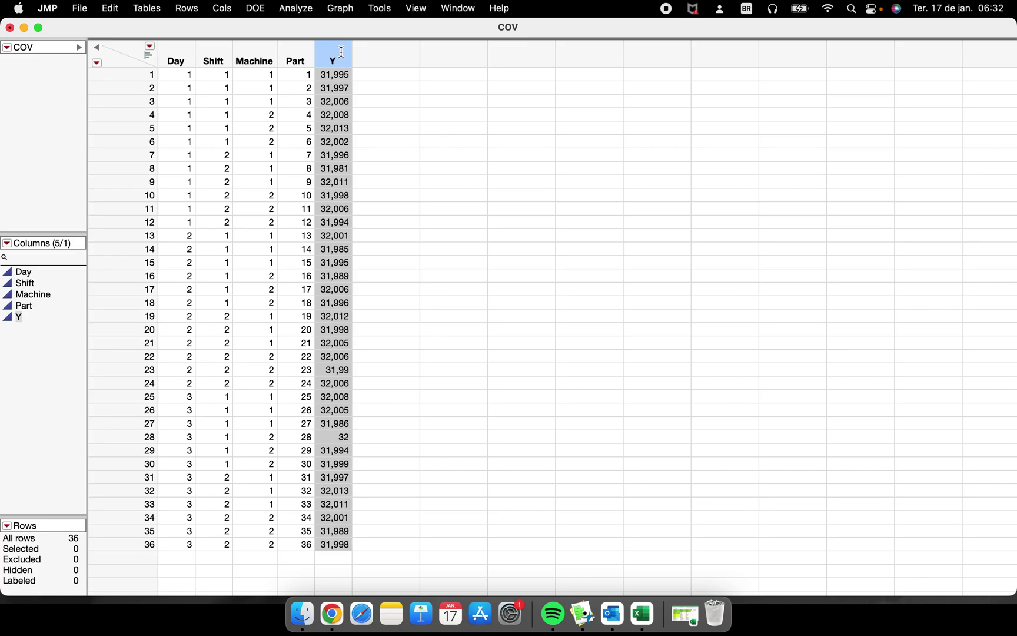
{"action": "left_click", "coordinate": [299, 13]}
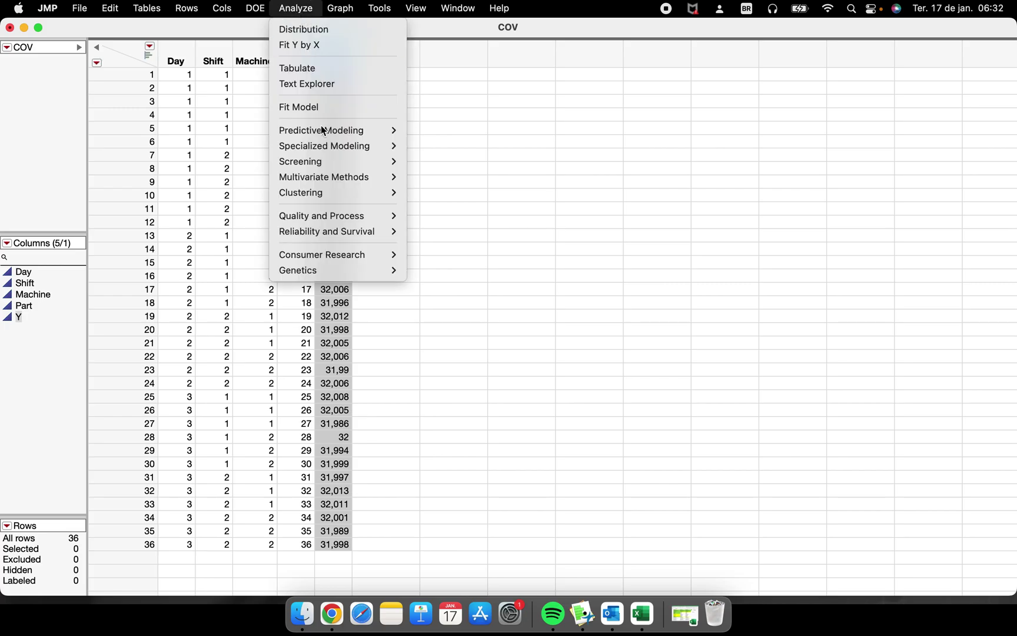
Step: Launch the IMR Control Chart dialog from Analyze > Quality and Process > Control Chart and move it aside
{"action": "mouse_move", "coordinate": [349, 217]}
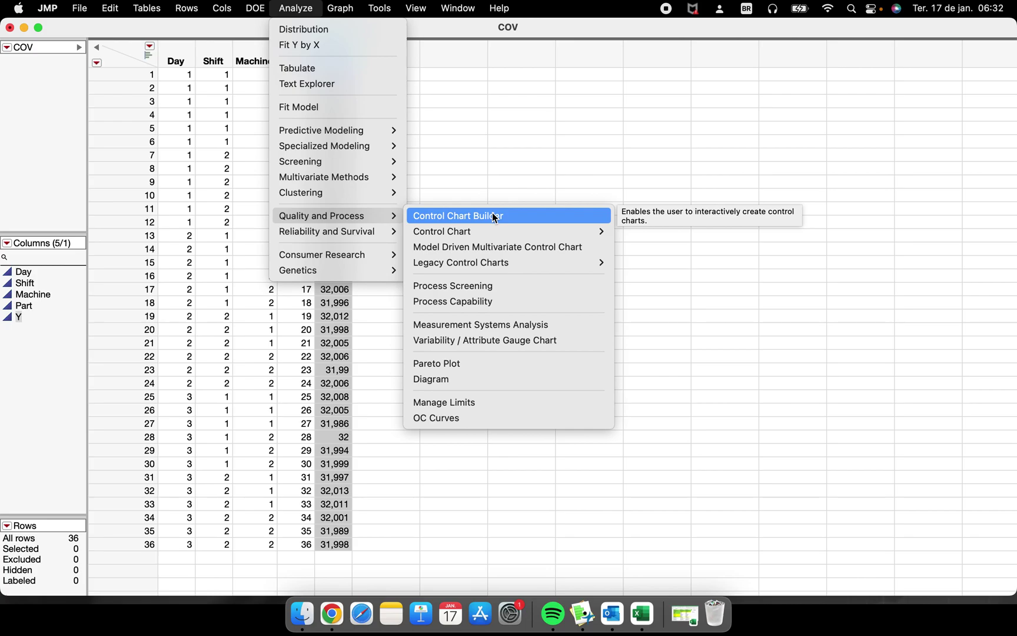
{"action": "mouse_move", "coordinate": [543, 229]}
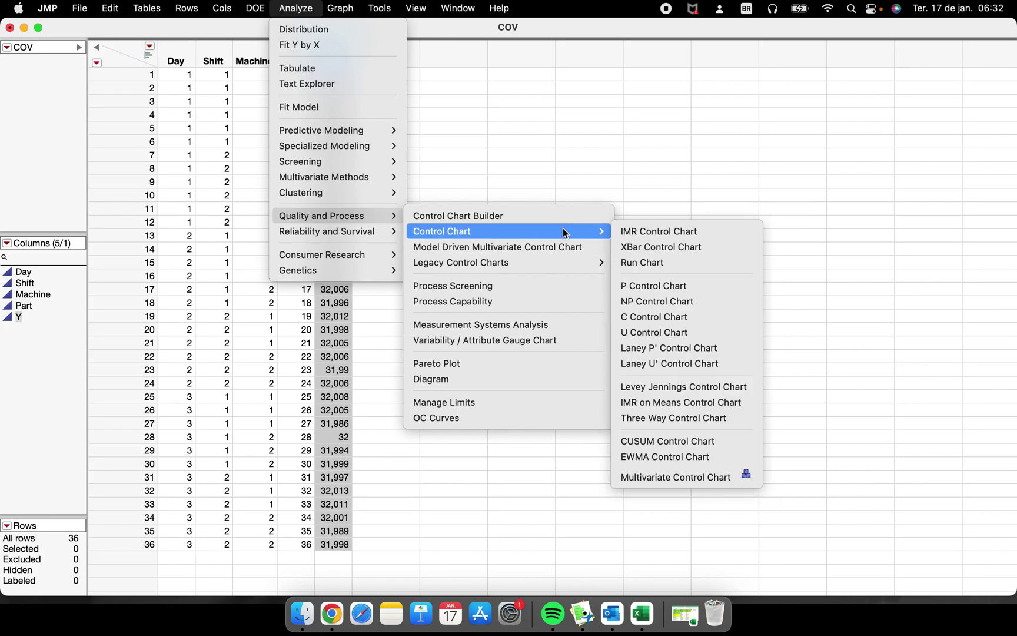
{"action": "left_click", "coordinate": [701, 234]}
{"action": "left_click_drag", "start_coordinate": [447, 117], "coordinate": [701, 84]}
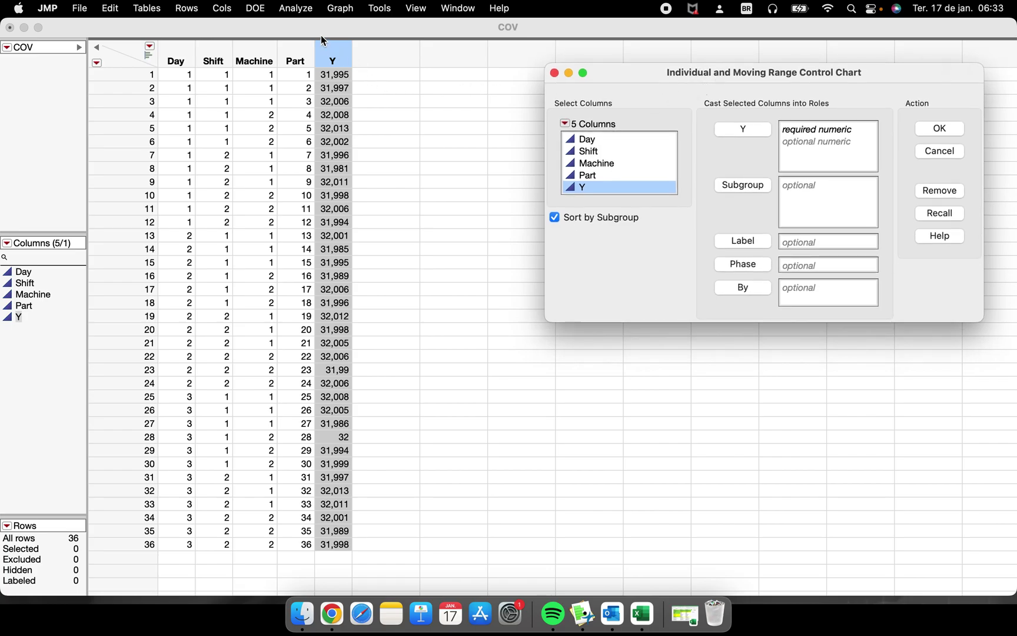
{"action": "left_click", "coordinate": [303, 8]}
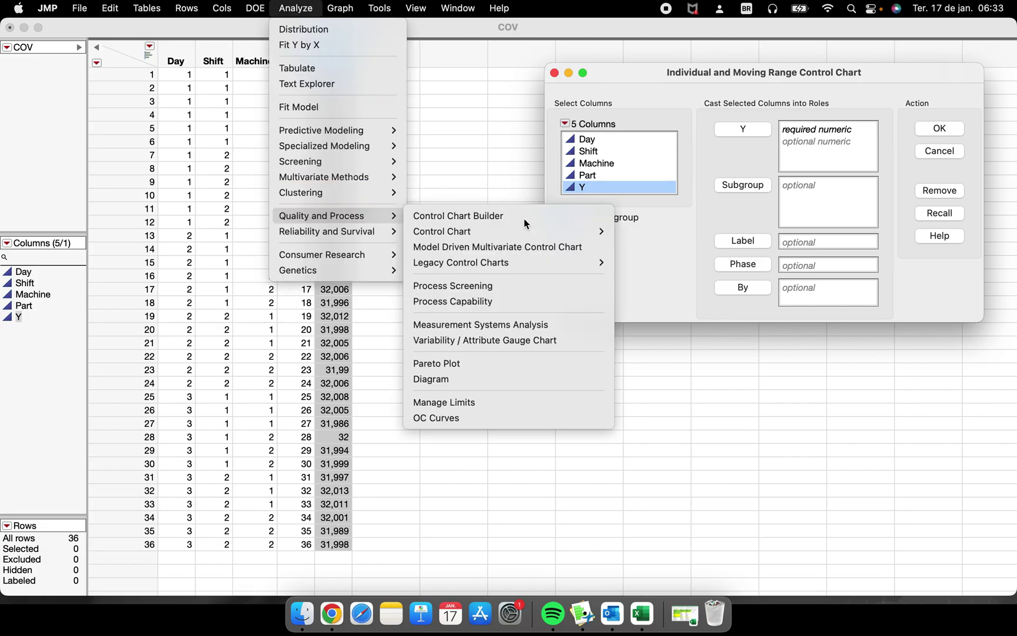
{"action": "left_click", "coordinate": [524, 218]}
{"action": "left_click_drag", "start_coordinate": [574, 179], "coordinate": [412, 99]}
{"action": "left_click_drag", "start_coordinate": [598, 490], "coordinate": [680, 517]}
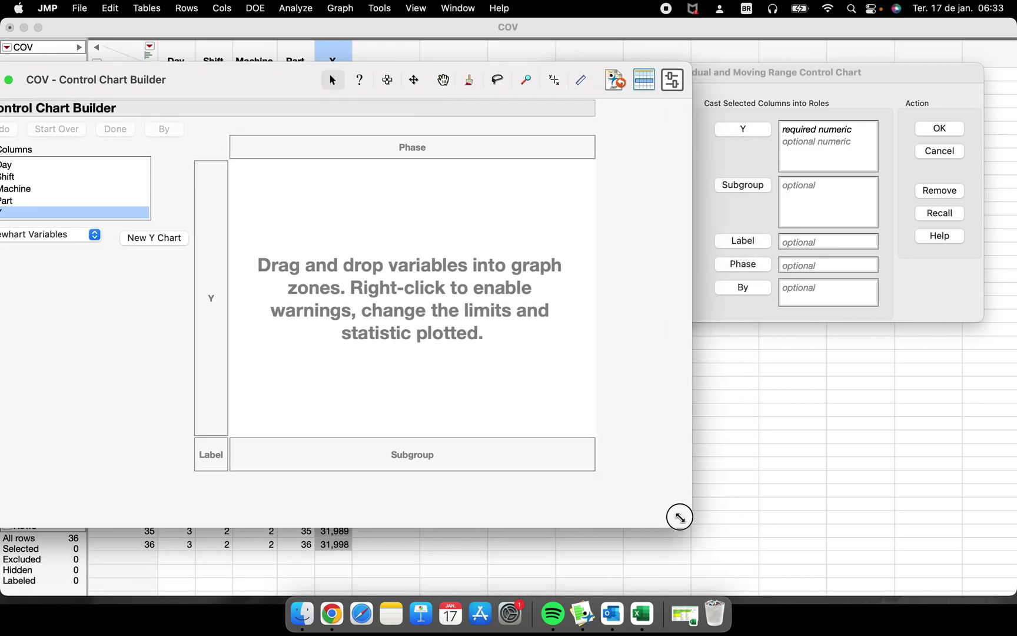
{"action": "left_click_drag", "start_coordinate": [234, 85], "coordinate": [305, 86]}
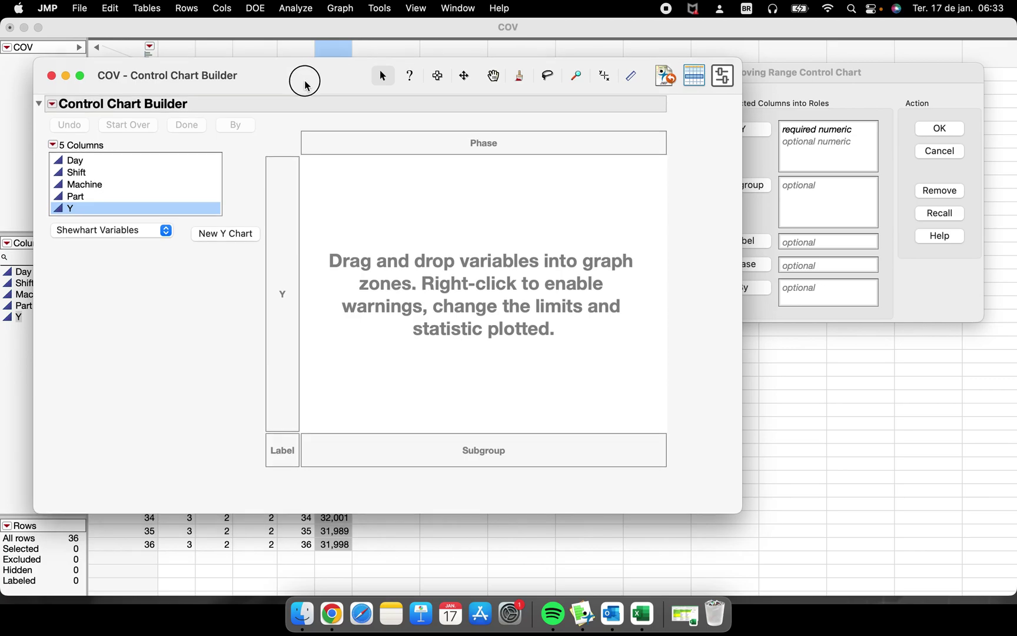
{"action": "left_click_drag", "start_coordinate": [305, 86], "coordinate": [286, 94]}
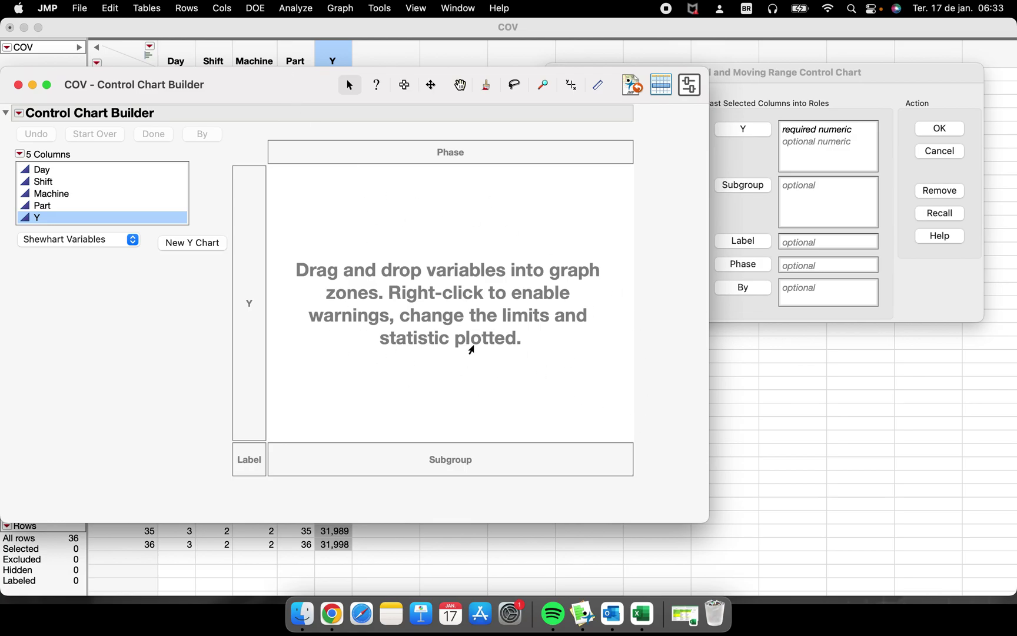
Step: Close the Chart Builder window and reposition the IMR launch dialog
{"action": "left_click", "coordinate": [18, 85]}
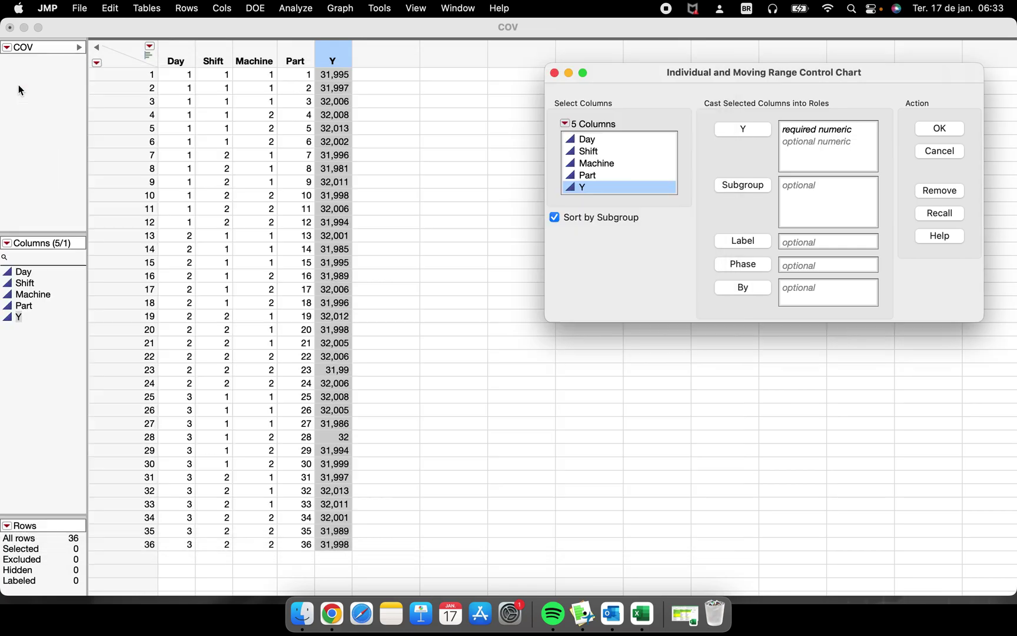
{"action": "left_click_drag", "start_coordinate": [643, 77], "coordinate": [477, 167]}
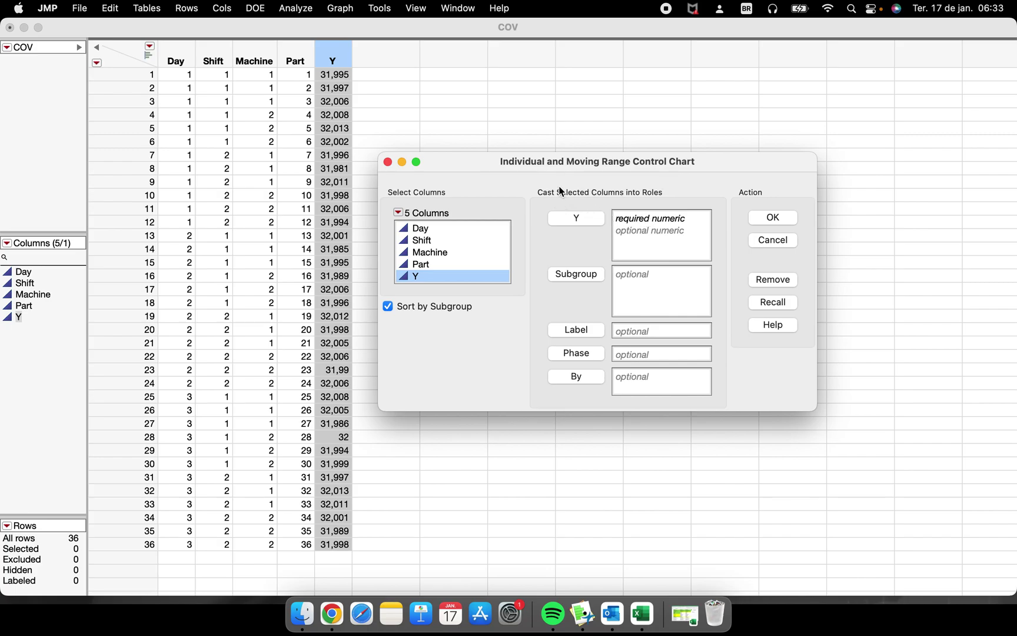
{"action": "left_click_drag", "start_coordinate": [476, 167], "coordinate": [504, 110]}
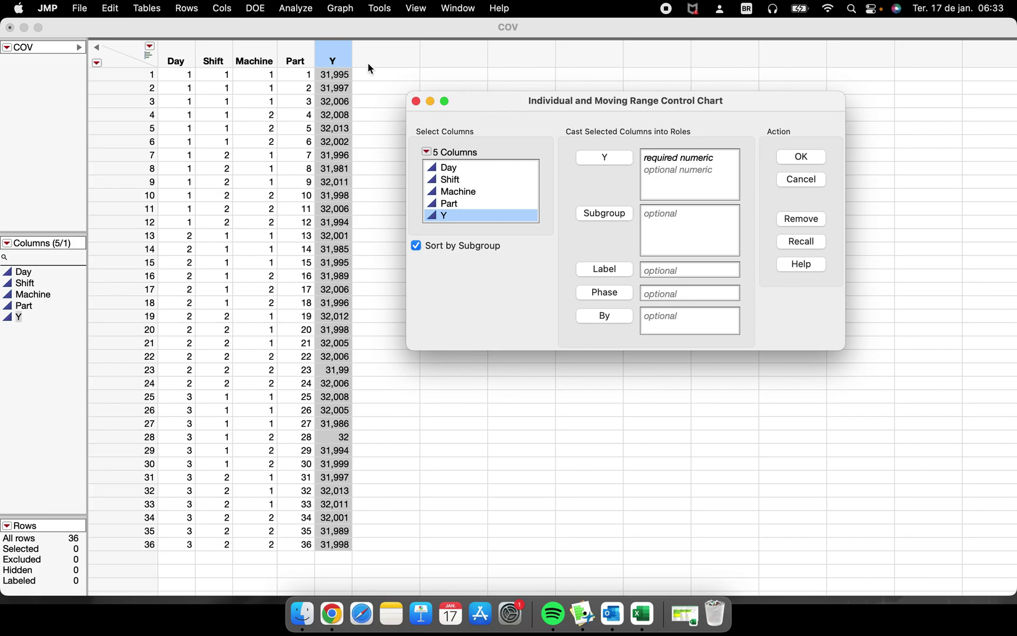
Step: Chart Y as an Individual & Moving Range chart and maximize the report window
{"action": "left_click", "coordinate": [478, 220]}
{"action": "left_click", "coordinate": [604, 159]}
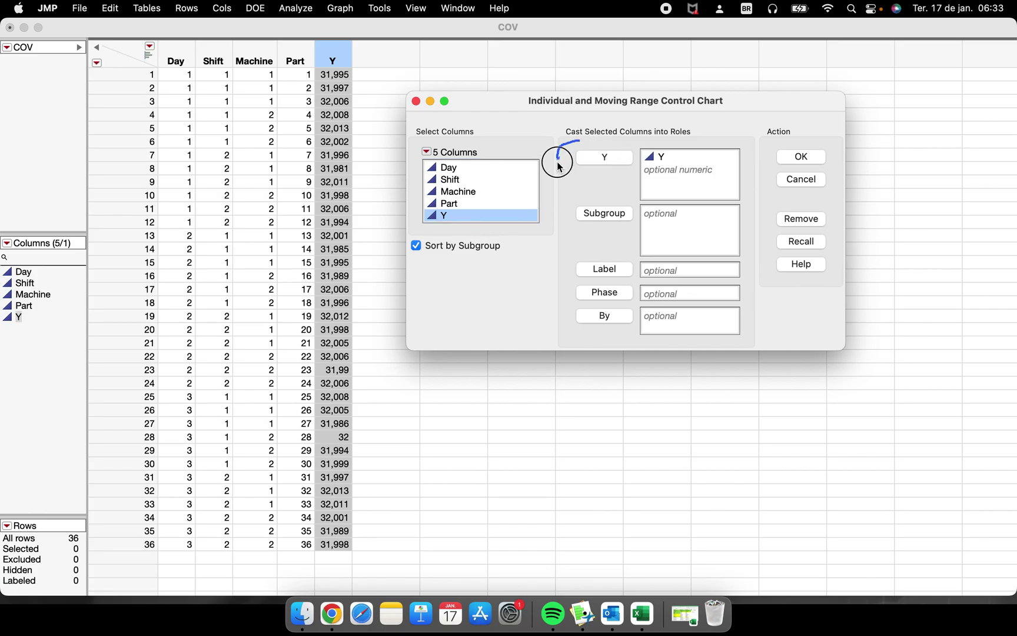
{"action": "left_click_drag", "start_coordinate": [559, 158], "coordinate": [580, 143]}
{"action": "left_click", "coordinate": [800, 158]}
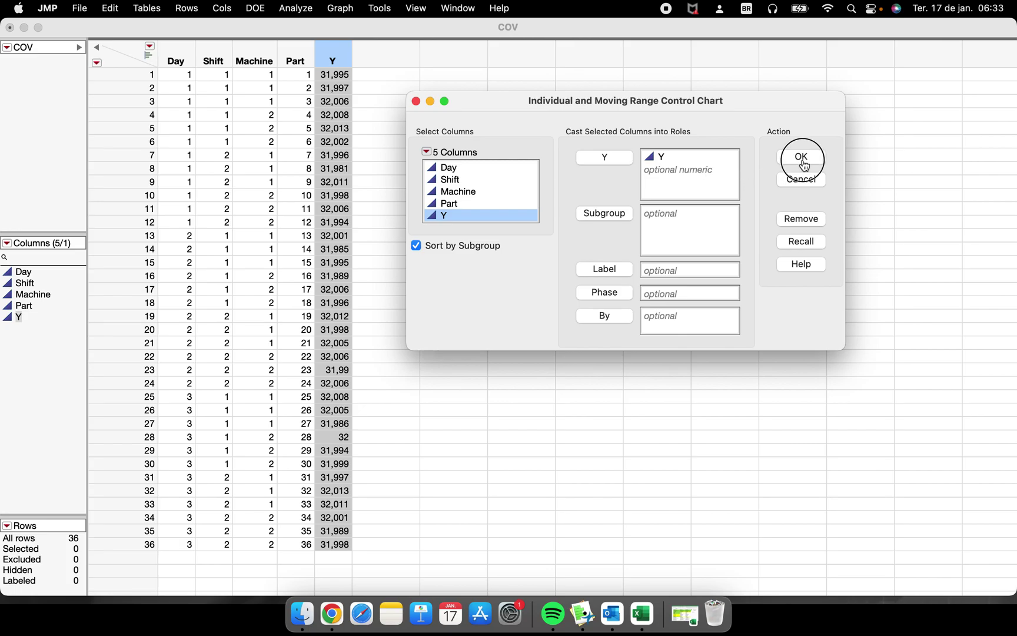
{"action": "left_click_drag", "start_coordinate": [442, 187], "coordinate": [374, 83]}
{"action": "left_click", "coordinate": [121, 73]}
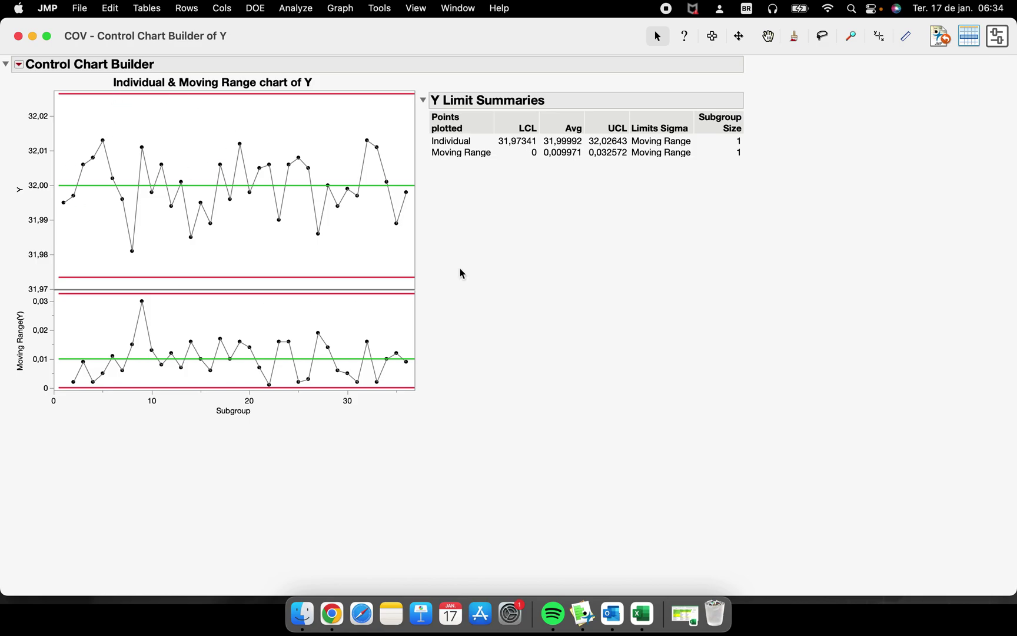
{"action": "mouse_move", "coordinate": [387, 132]}
{"action": "left_mouse_down"}
{"action": "mouse_move", "coordinate": [329, 295]}
{"action": "mouse_move", "coordinate": [317, 283]}
{"action": "left_mouse_up"}
{"action": "mouse_move", "coordinate": [463, 306]}
{"action": "left_mouse_down"}
{"action": "mouse_move", "coordinate": [406, 291]}
{"action": "mouse_move", "coordinate": [134, 263]}
{"action": "mouse_move", "coordinate": [1, 308]}
{"action": "mouse_move", "coordinate": [63, 428]}
{"action": "mouse_move", "coordinate": [410, 422]}
{"action": "mouse_move", "coordinate": [395, 291]}
{"action": "left_mouse_up"}
{"action": "mouse_move", "coordinate": [433, 174]}
{"action": "left_mouse_down"}
{"action": "mouse_move", "coordinate": [659, 169]}
{"action": "mouse_move", "coordinate": [733, 79]}
{"action": "mouse_move", "coordinate": [432, 86]}
{"action": "mouse_move", "coordinate": [406, 168]}
{"action": "mouse_move", "coordinate": [506, 176]}
{"action": "left_mouse_up"}
{"action": "left_click_drag", "start_coordinate": [278, 44], "coordinate": [634, 51]}
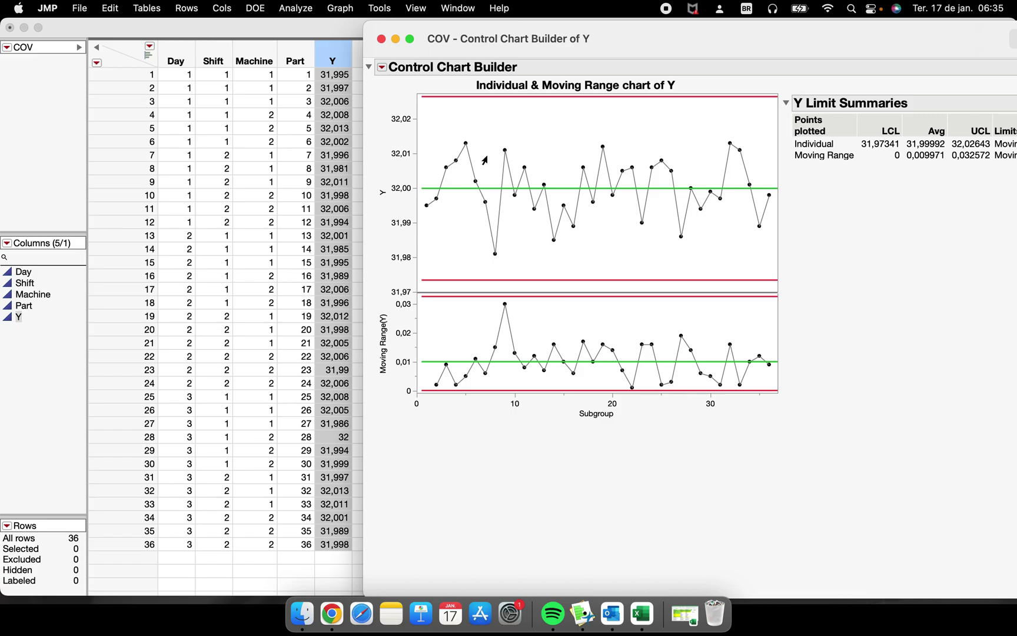
{"action": "left_click_drag", "start_coordinate": [634, 40], "coordinate": [285, 44]}
Step: Start a new IMR Control Chart with Y assigned as the charted variable
{"action": "left_click", "coordinate": [299, 9]}
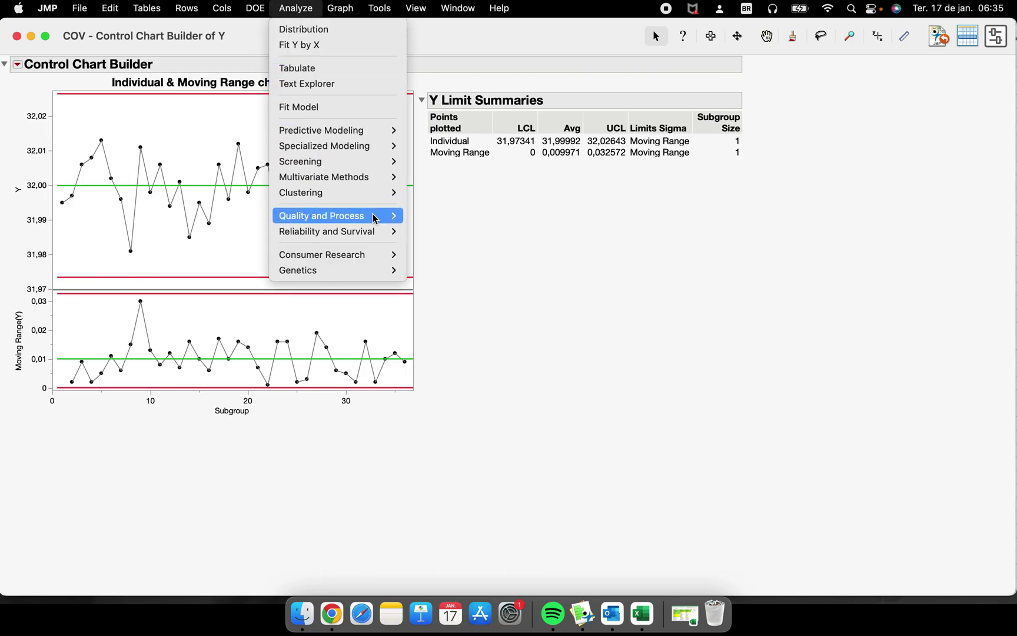
{"action": "mouse_move", "coordinate": [376, 219]}
{"action": "mouse_move", "coordinate": [566, 235]}
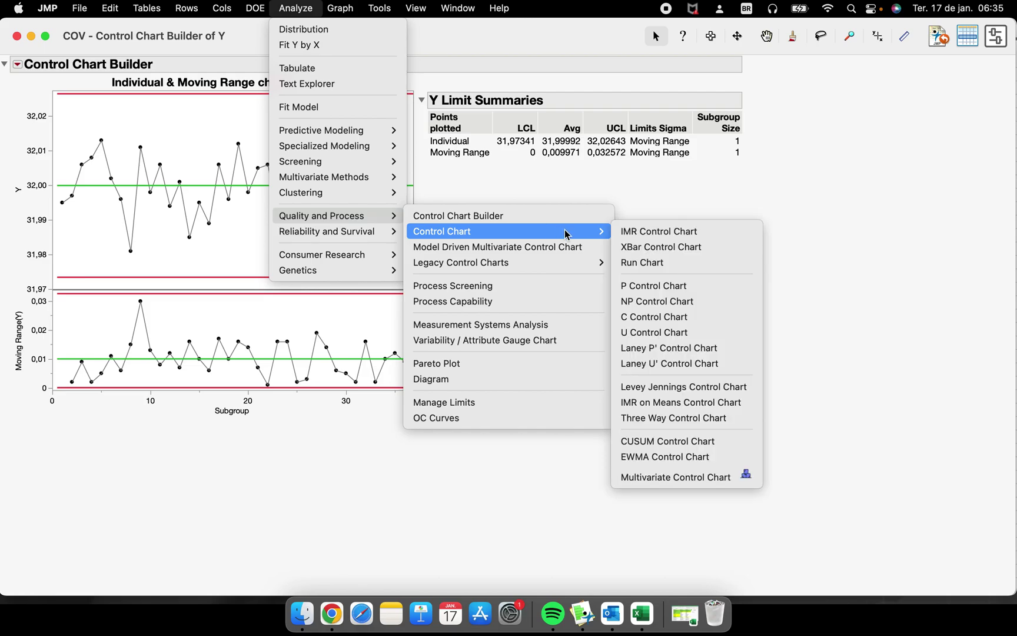
{"action": "left_click", "coordinate": [652, 238]}
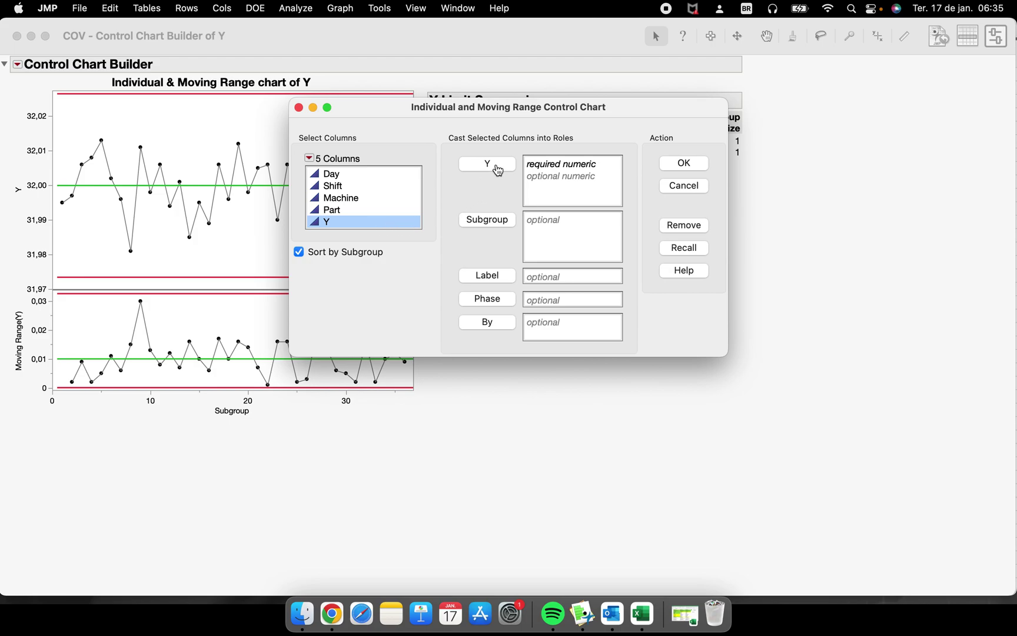
{"action": "left_click", "coordinate": [494, 166]}
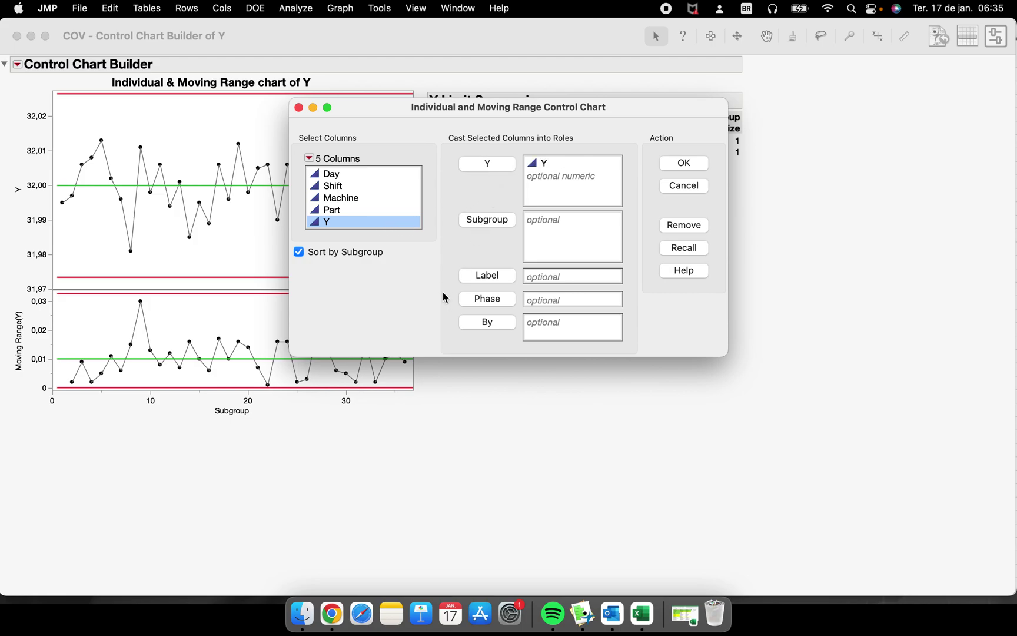
{"action": "mouse_move", "coordinate": [450, 289]}
{"action": "left_mouse_down"}
{"action": "mouse_move", "coordinate": [517, 311]}
{"action": "mouse_move", "coordinate": [505, 288]}
{"action": "mouse_move", "coordinate": [444, 293]}
{"action": "mouse_move", "coordinate": [474, 310]}
{"action": "mouse_move", "coordinate": [526, 311]}
{"action": "mouse_move", "coordinate": [526, 332]}
{"action": "mouse_move", "coordinate": [467, 340]}
{"action": "mouse_move", "coordinate": [457, 318]}
{"action": "mouse_move", "coordinate": [491, 314]}
{"action": "mouse_move", "coordinate": [440, 313]}
{"action": "mouse_move", "coordinate": [470, 341]}
{"action": "mouse_move", "coordinate": [520, 310]}
{"action": "mouse_move", "coordinate": [465, 320]}
{"action": "left_mouse_up"}
{"action": "left_click_drag", "start_coordinate": [374, 108], "coordinate": [531, 204]}
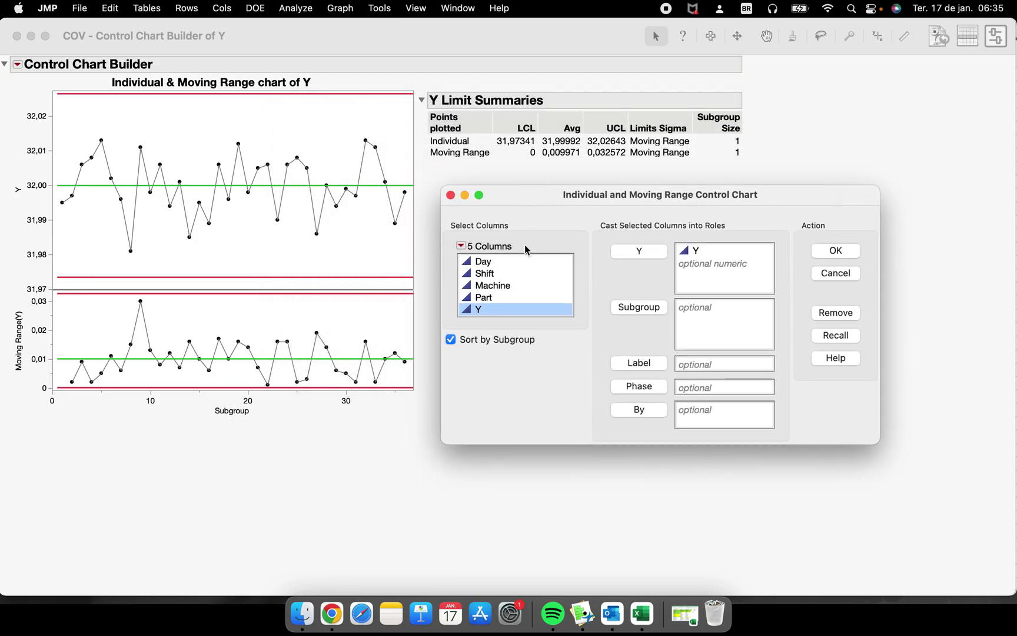
Step: Use Machine as the Phase variable, run the chart, and maximize its window
{"action": "left_click", "coordinate": [510, 286]}
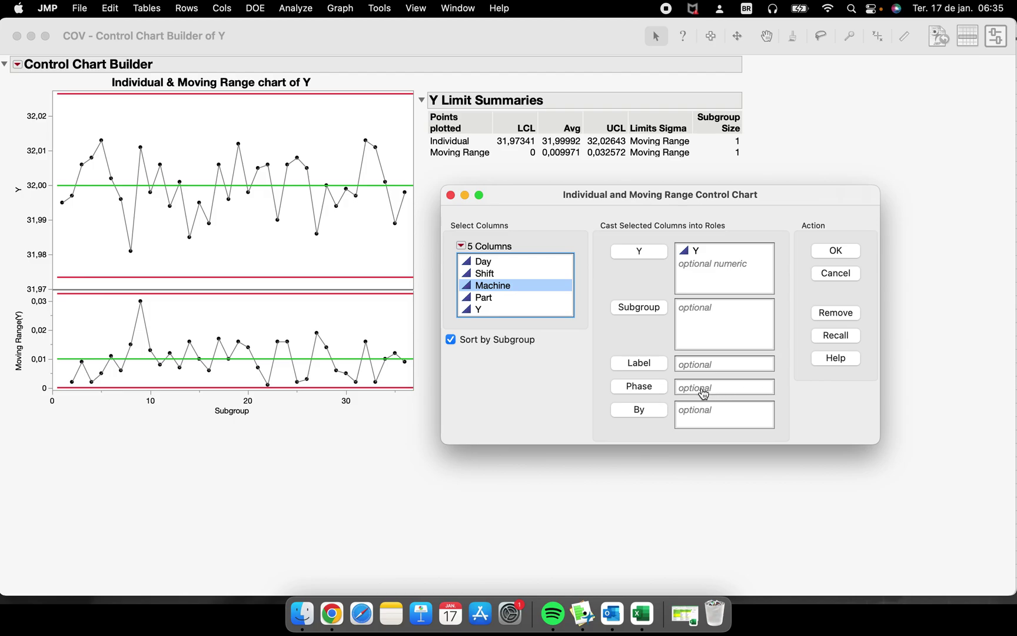
{"action": "left_click", "coordinate": [641, 393]}
{"action": "left_click", "coordinate": [849, 256]}
{"action": "left_click_drag", "start_coordinate": [518, 191], "coordinate": [441, 57]}
{"action": "left_click", "coordinate": [157, 49]}
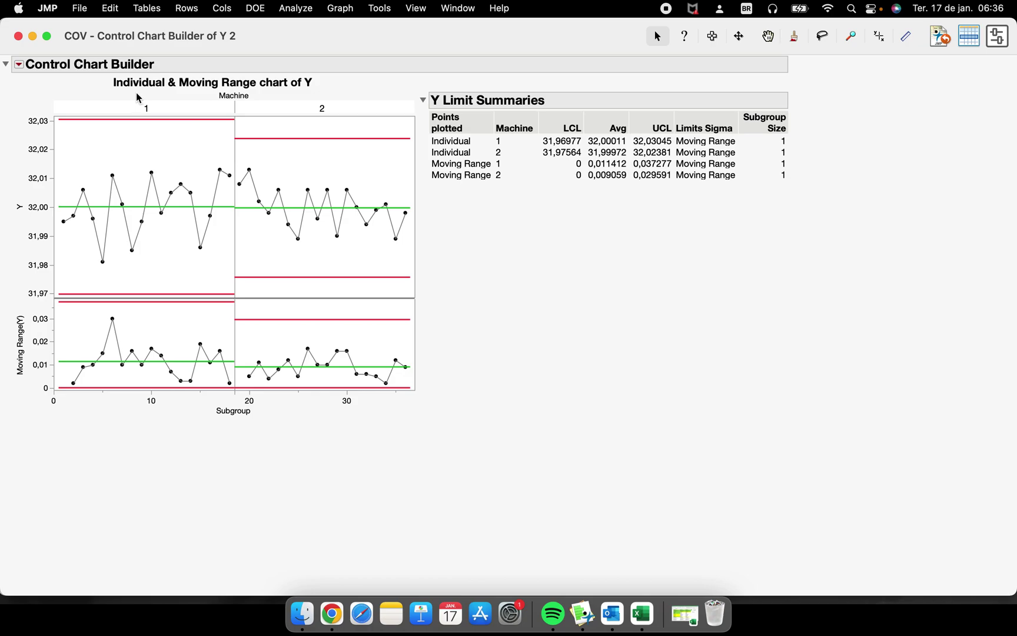
Step: Resize the phased I-MR chart so the machine 1 and machine 2 panels are larger
{"action": "mouse_move", "coordinate": [132, 93]}
{"action": "left_mouse_down"}
{"action": "mouse_move", "coordinate": [129, 113]}
{"action": "mouse_move", "coordinate": [148, 94]}
{"action": "left_mouse_up"}
{"action": "mouse_move", "coordinate": [53, 448]}
{"action": "left_mouse_down"}
{"action": "mouse_move", "coordinate": [221, 447]}
{"action": "mouse_move", "coordinate": [248, 189]}
{"action": "mouse_move", "coordinate": [236, 120]}
{"action": "mouse_move", "coordinate": [53, 112]}
{"action": "mouse_move", "coordinate": [33, 424]}
{"action": "mouse_move", "coordinate": [59, 468]}
{"action": "left_mouse_up"}
{"action": "mouse_move", "coordinate": [235, 470]}
{"action": "left_mouse_down"}
{"action": "mouse_move", "coordinate": [245, 85]}
{"action": "mouse_move", "coordinate": [332, 70]}
{"action": "mouse_move", "coordinate": [433, 77]}
{"action": "mouse_move", "coordinate": [429, 496]}
{"action": "mouse_move", "coordinate": [215, 497]}
{"action": "mouse_move", "coordinate": [221, 454]}
{"action": "left_mouse_up"}
{"action": "left_click_drag", "start_coordinate": [416, 390], "coordinate": [530, 506]}
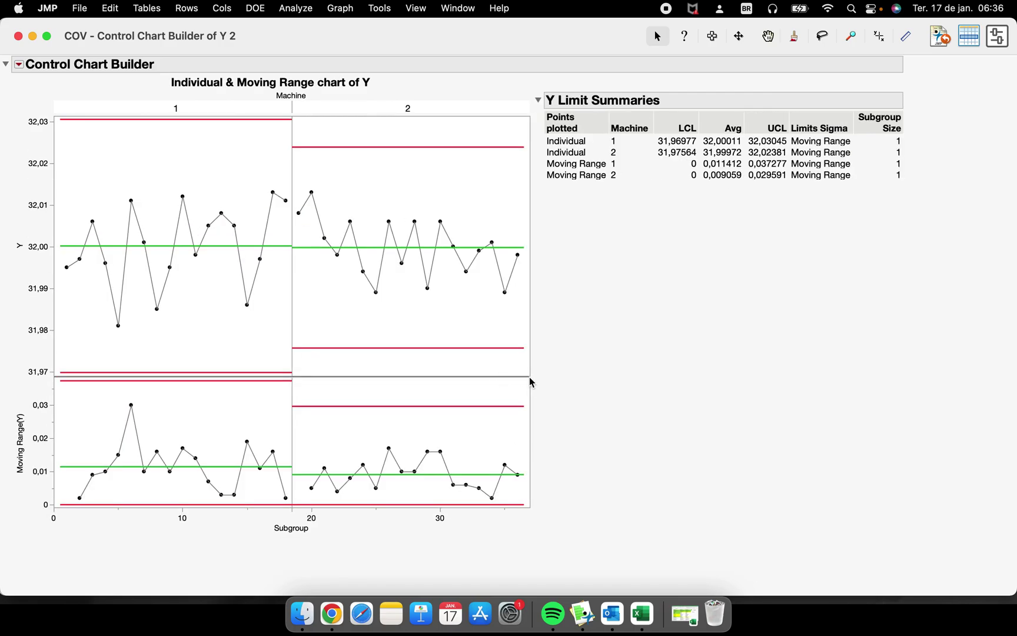
{"action": "left_click_drag", "start_coordinate": [530, 375], "coordinate": [657, 337]}
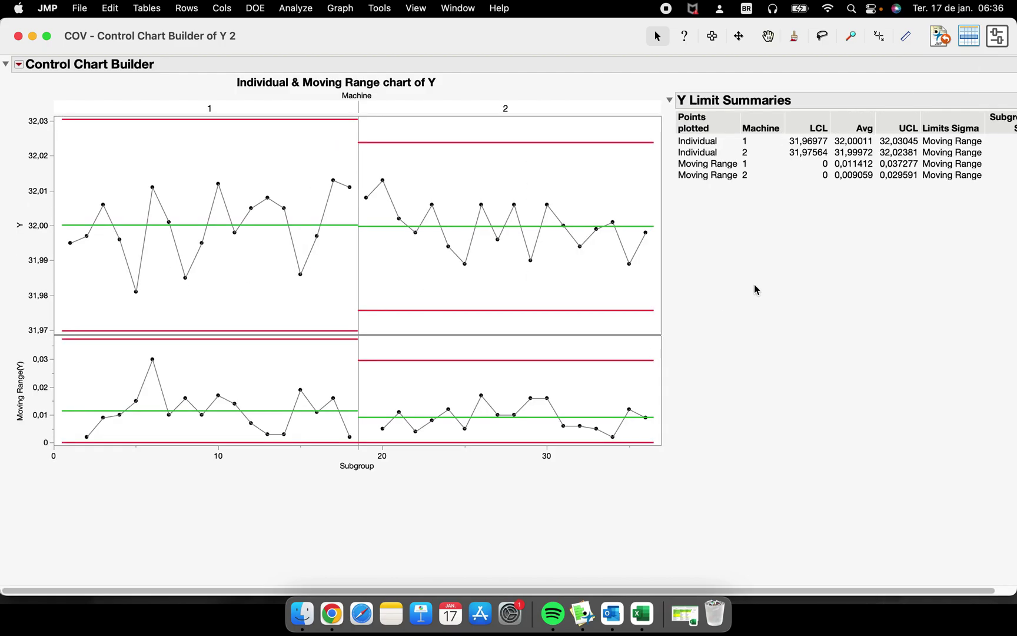
{"action": "left_click_drag", "start_coordinate": [656, 341], "coordinate": [567, 323]}
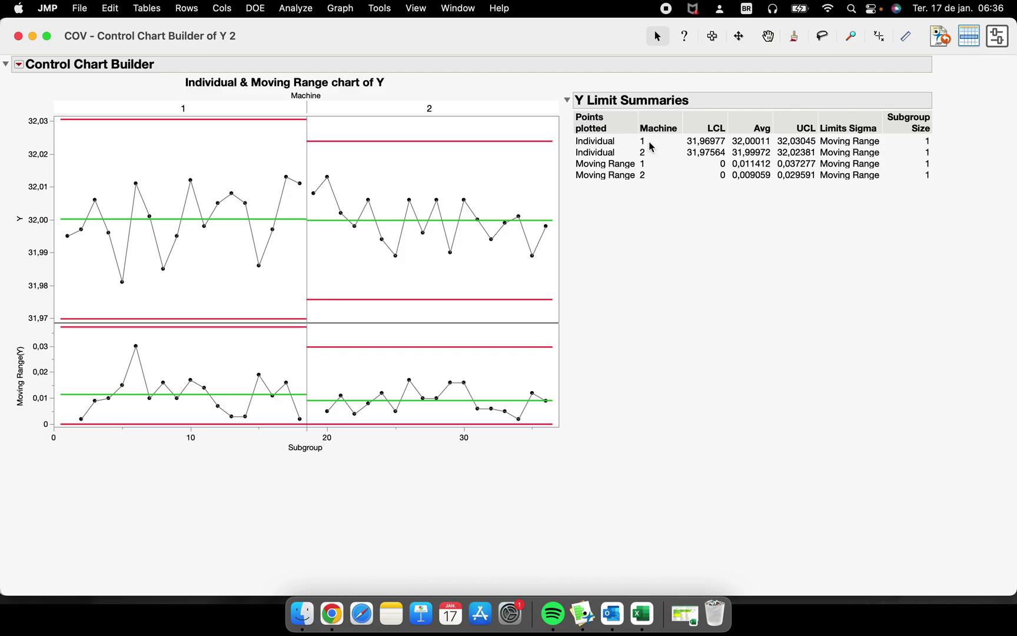
{"action": "mouse_move", "coordinate": [575, 144]}
{"action": "left_mouse_down"}
{"action": "mouse_move", "coordinate": [682, 143]}
{"action": "mouse_move", "coordinate": [615, 125]}
{"action": "mouse_move", "coordinate": [578, 146]}
{"action": "mouse_move", "coordinate": [816, 143]}
{"action": "mouse_move", "coordinate": [724, 115]}
{"action": "left_mouse_up"}
{"action": "mouse_move", "coordinate": [574, 158]}
{"action": "left_mouse_down"}
{"action": "mouse_move", "coordinate": [670, 158]}
{"action": "mouse_move", "coordinate": [744, 141]}
{"action": "mouse_move", "coordinate": [683, 141]}
{"action": "left_mouse_up"}
{"action": "left_click", "coordinate": [305, 10]}
Step: Create an IMR Control Chart of Y with Machine as the By variable
{"action": "mouse_move", "coordinate": [321, 216]}
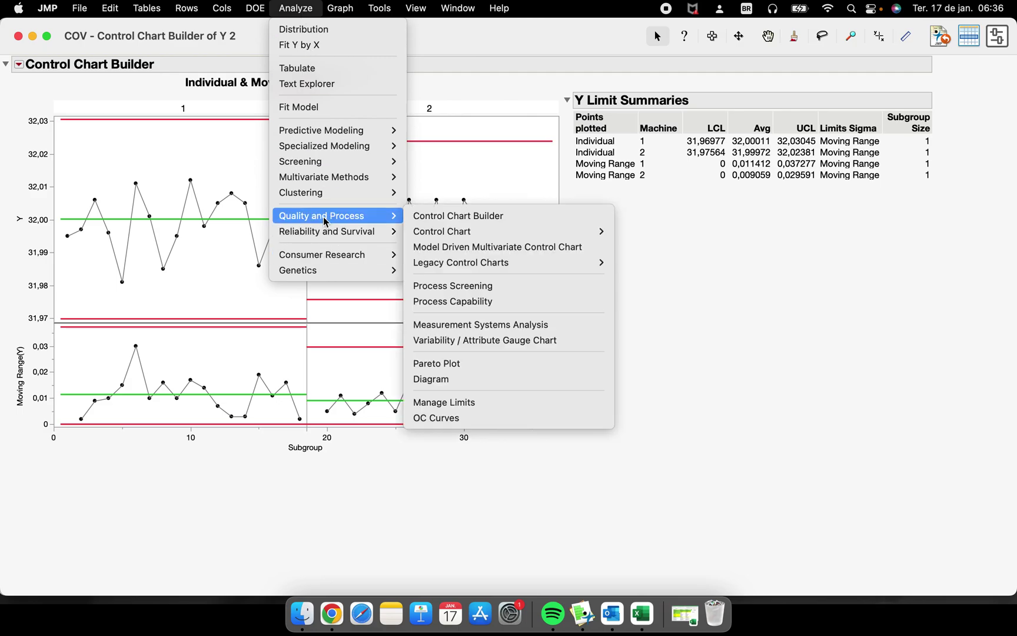
{"action": "mouse_move", "coordinate": [549, 231]}
{"action": "left_click", "coordinate": [655, 232]}
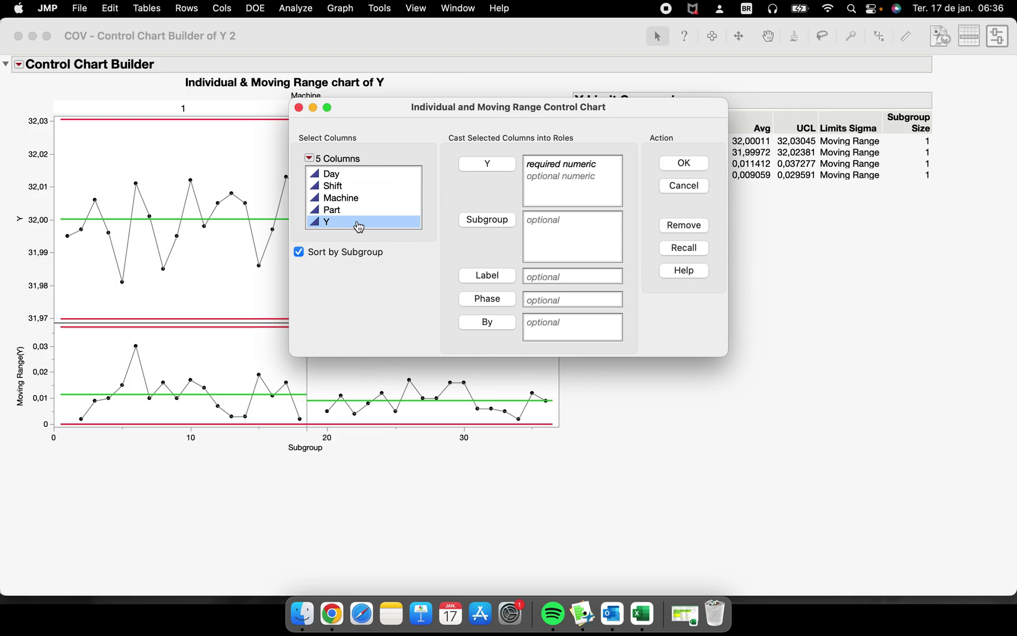
{"action": "left_click", "coordinate": [487, 163]}
{"action": "left_click", "coordinate": [365, 199]}
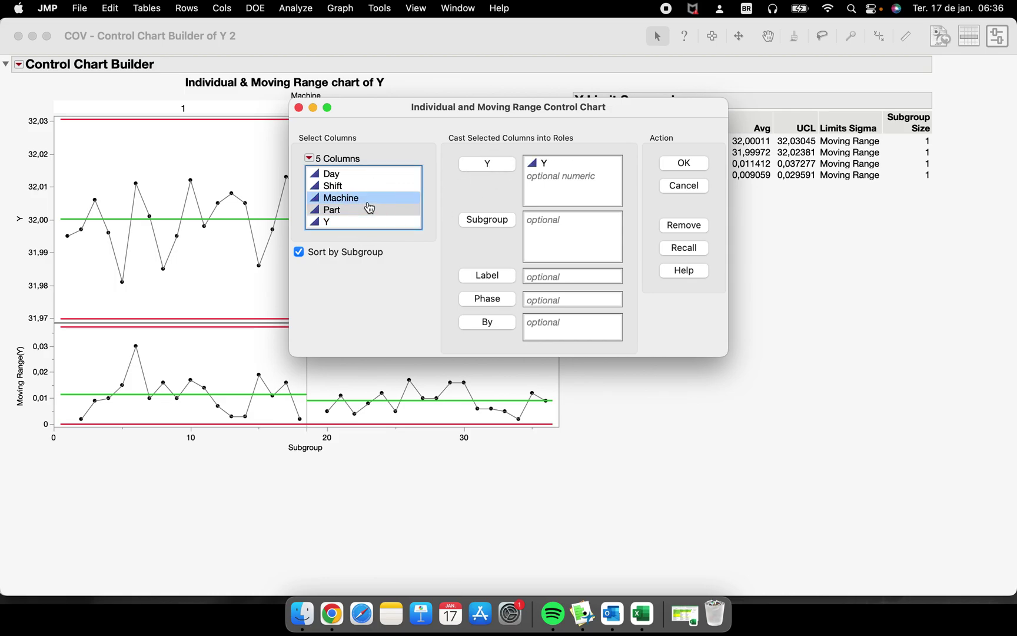
{"action": "left_click_drag", "start_coordinate": [374, 198], "coordinate": [591, 329]}
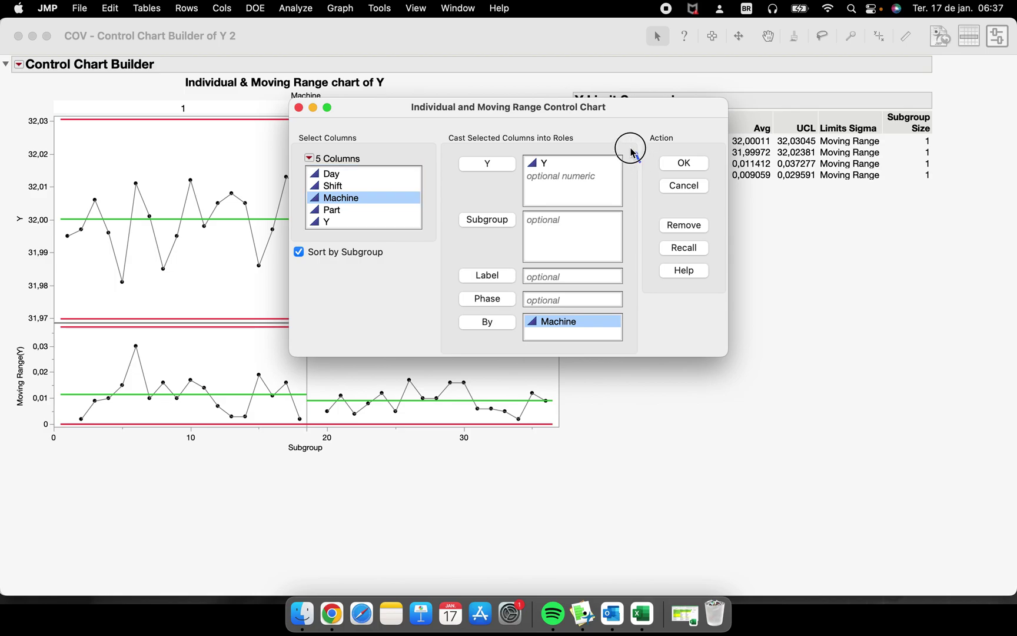
{"action": "left_click_drag", "start_coordinate": [632, 144], "coordinate": [584, 136]}
{"action": "mouse_move", "coordinate": [643, 318]}
{"action": "left_mouse_down"}
{"action": "mouse_move", "coordinate": [510, 315]}
{"action": "mouse_move", "coordinate": [640, 352]}
{"action": "left_mouse_up"}
Step: Maximize the By-Machine report window, scroll down, and collapse the Machine=2 report
{"action": "key", "text": "Return"}
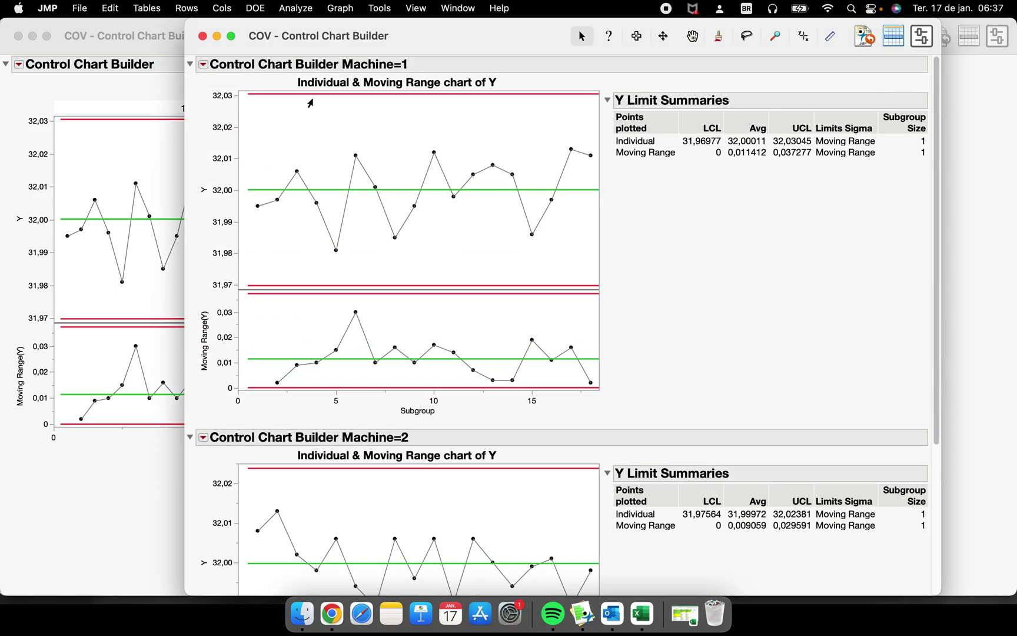
{"action": "left_click", "coordinate": [229, 36]}
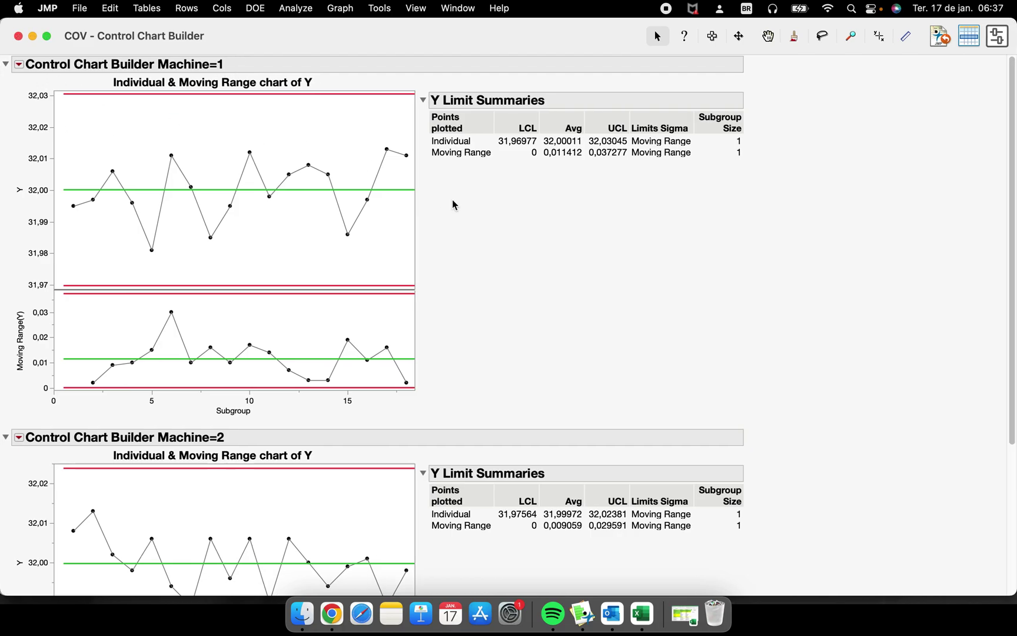
{"action": "mouse_move", "coordinate": [649, 228]}
{"action": "left_mouse_down"}
{"action": "mouse_move", "coordinate": [455, 118]}
{"action": "mouse_move", "coordinate": [149, 68]}
{"action": "mouse_move", "coordinate": [270, 407]}
{"action": "left_mouse_up"}
{"action": "scroll", "coordinate": [497, 433], "scroll_direction": "down", "scroll_amount": 5}
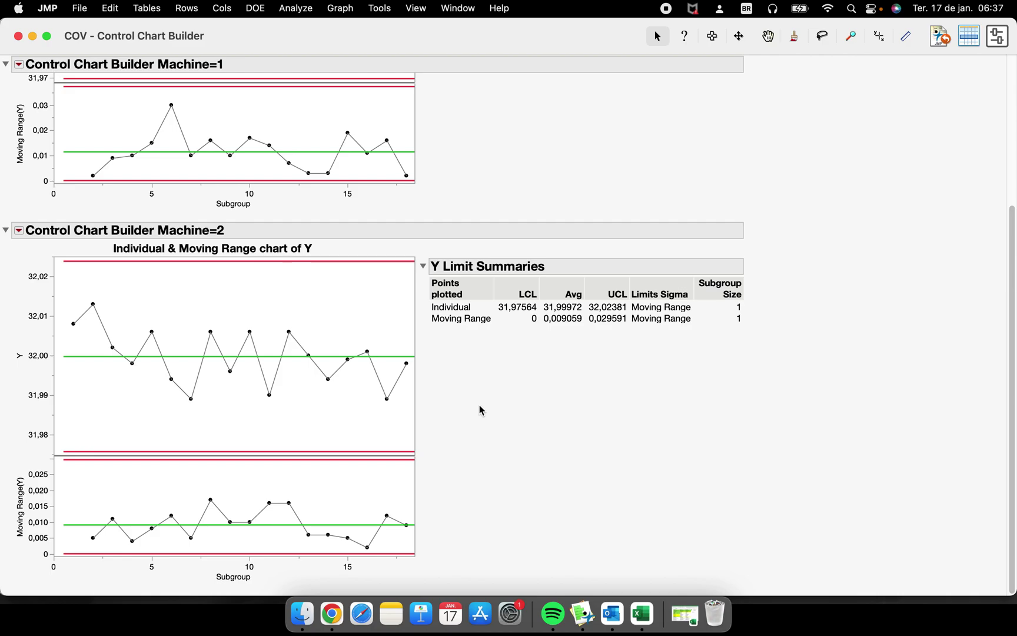
{"action": "left_click", "coordinate": [6, 231]}
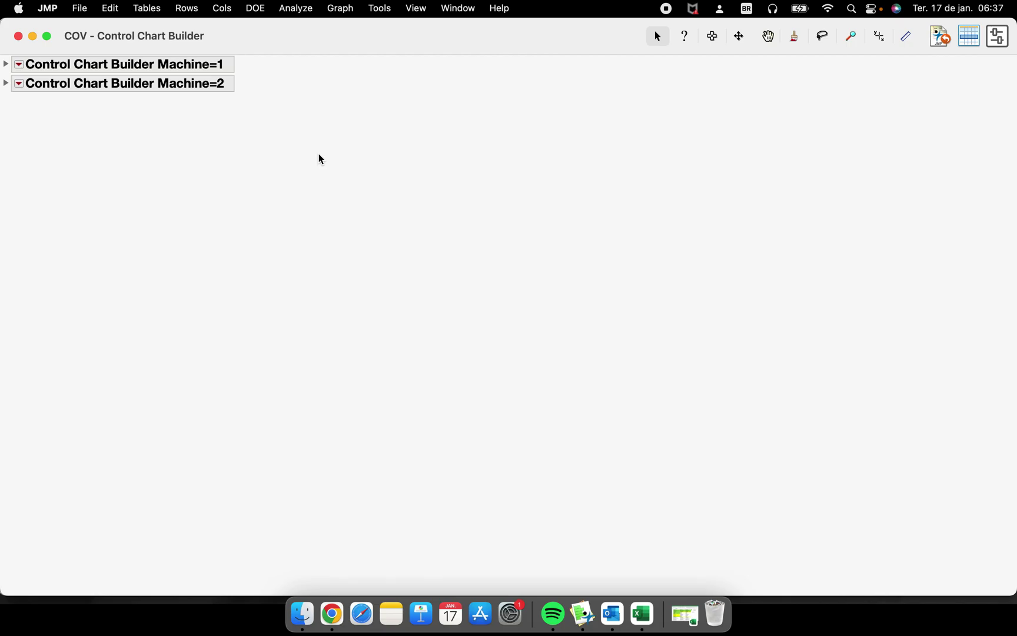
Step: Re-expand the Machine=1 report, dismiss its red-triangle menu unchanged, and minimize the By-Machine window
{"action": "left_click", "coordinate": [5, 64]}
{"action": "left_click", "coordinate": [19, 65]}
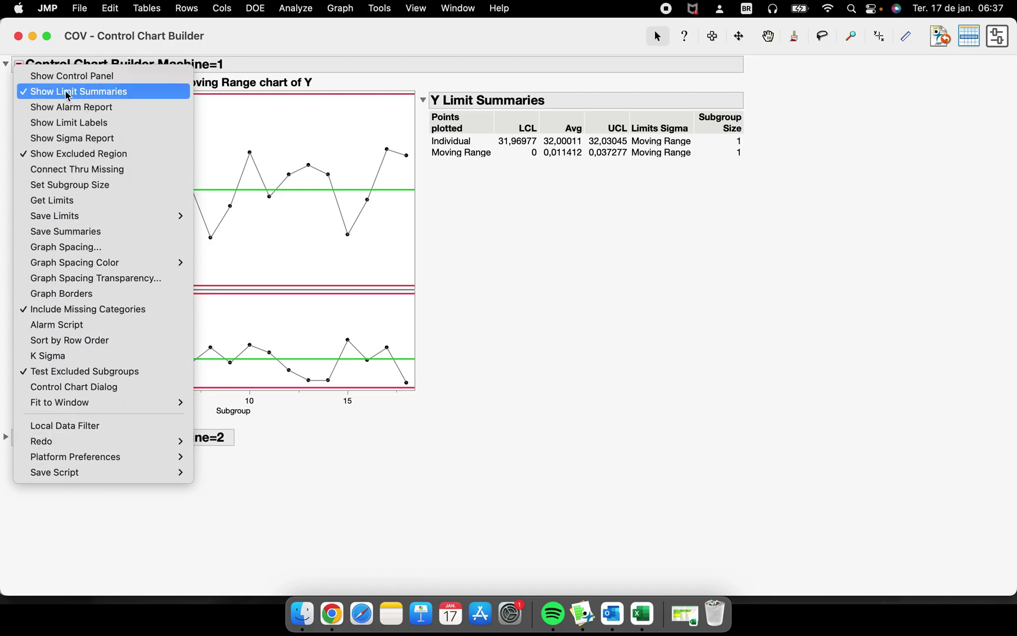
{"action": "left_click", "coordinate": [563, 412]}
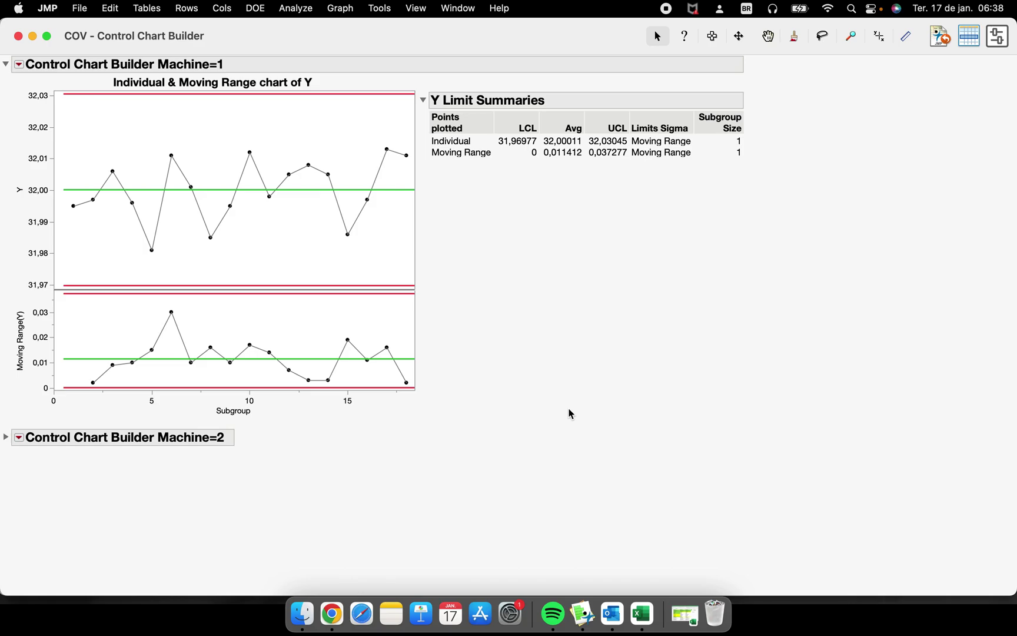
{"action": "left_click", "coordinate": [34, 36]}
Step: Minimize the phased chart, the first Y chart, and the COV data table windows
{"action": "left_click", "coordinate": [33, 36]}
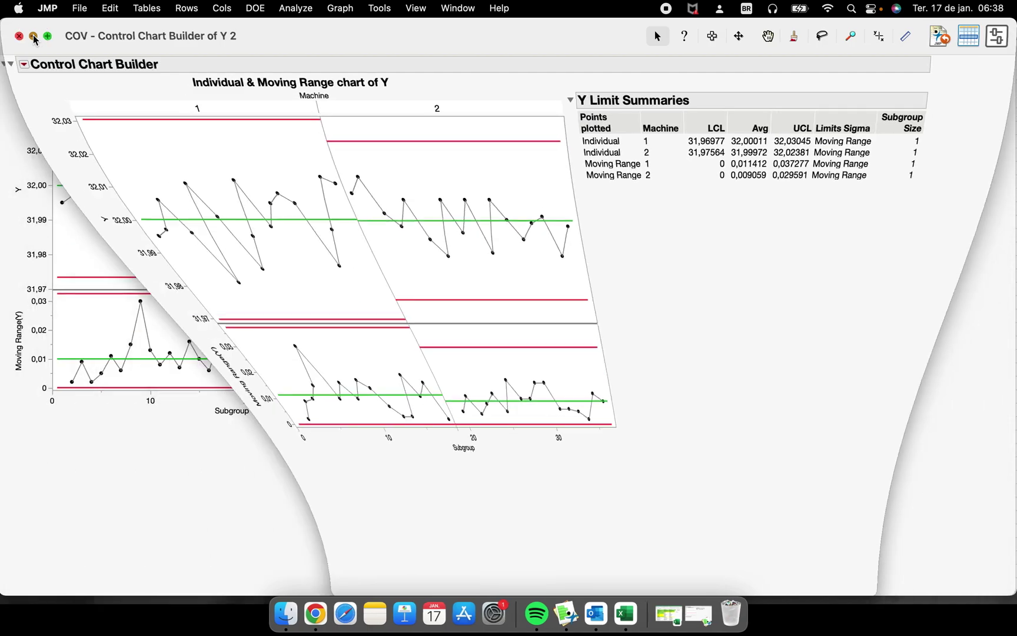
{"action": "left_click", "coordinate": [31, 33]}
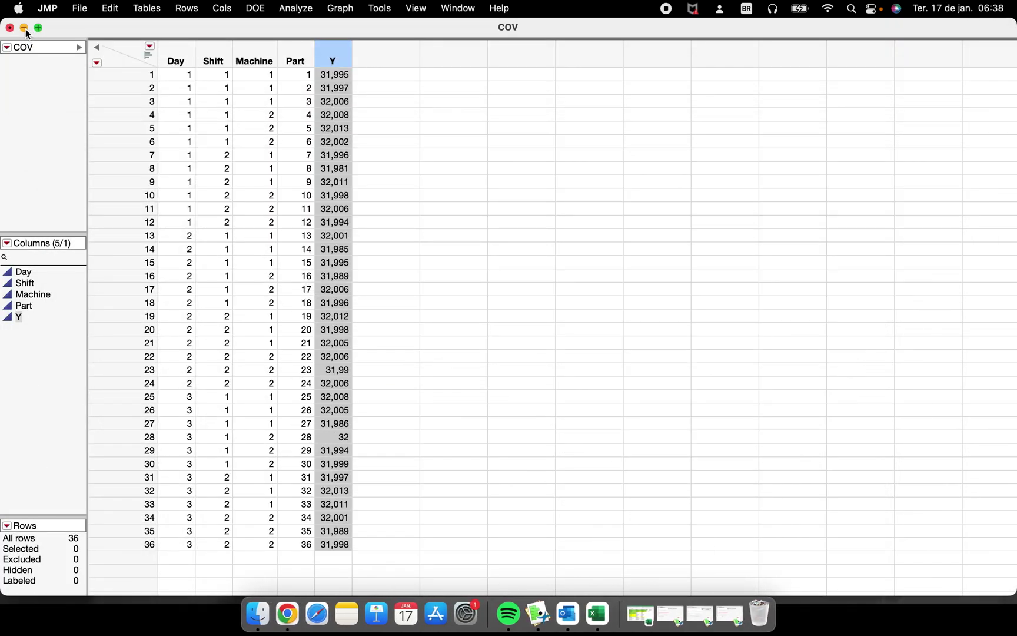
{"action": "left_click", "coordinate": [24, 28]}
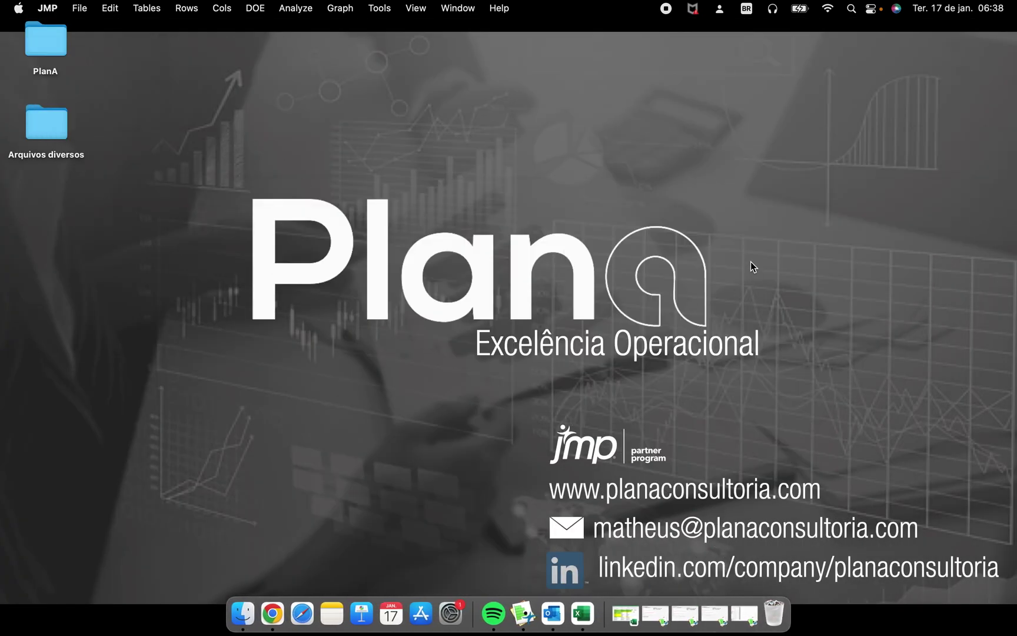